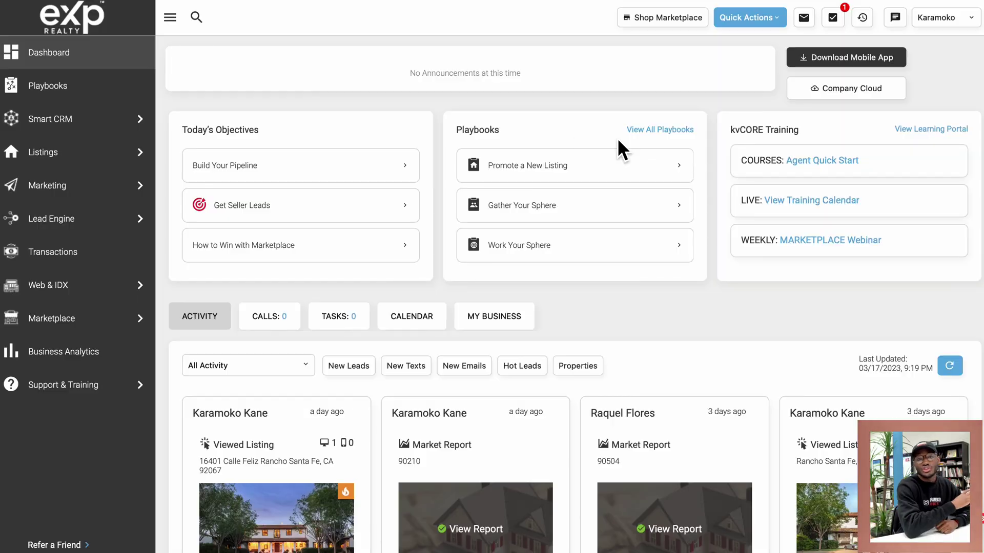
Collapse and re-expand the sidebar, then go to the Marketing section.
{"action": "mouse_move", "coordinate": [136, 187]}
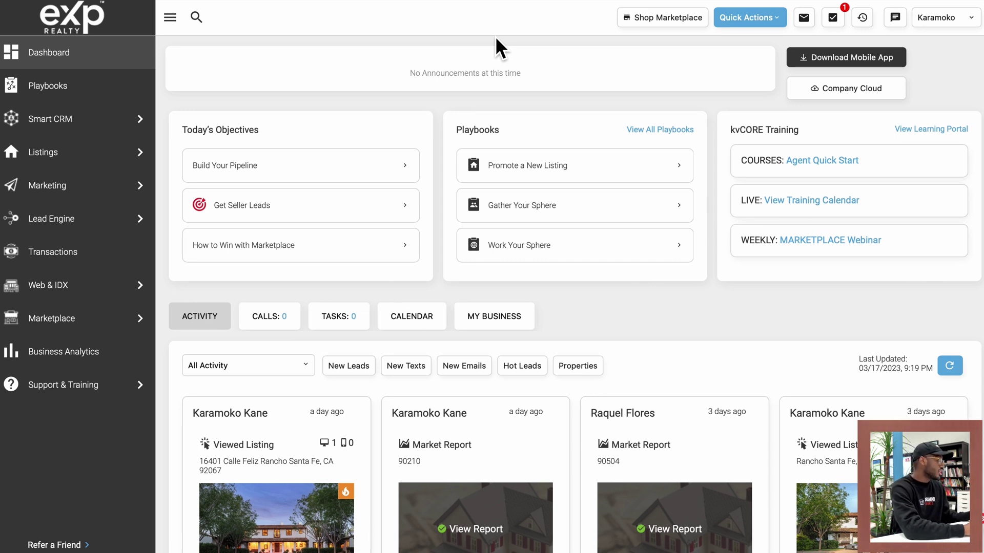
{"action": "mouse_move", "coordinate": [92, 191]}
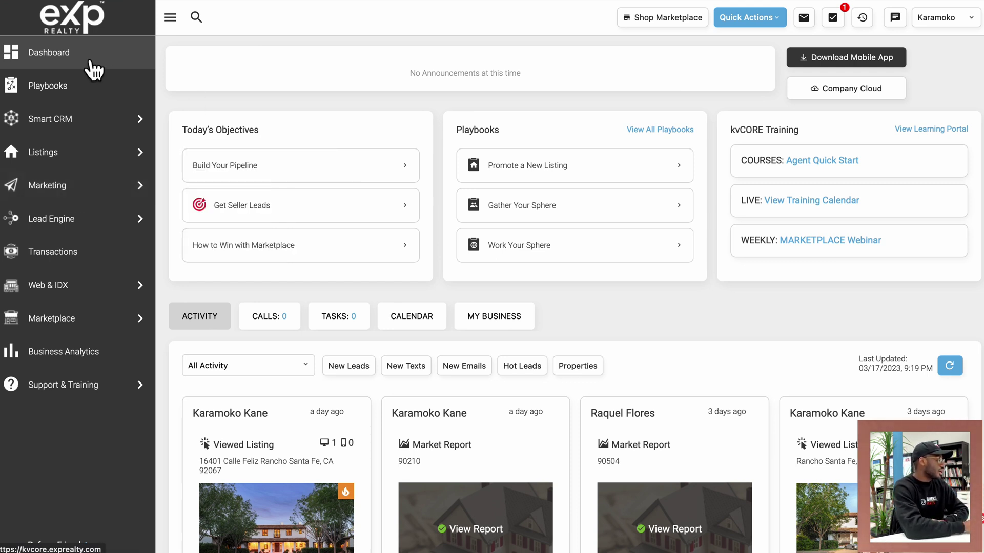
{"action": "left_click", "coordinate": [170, 18]}
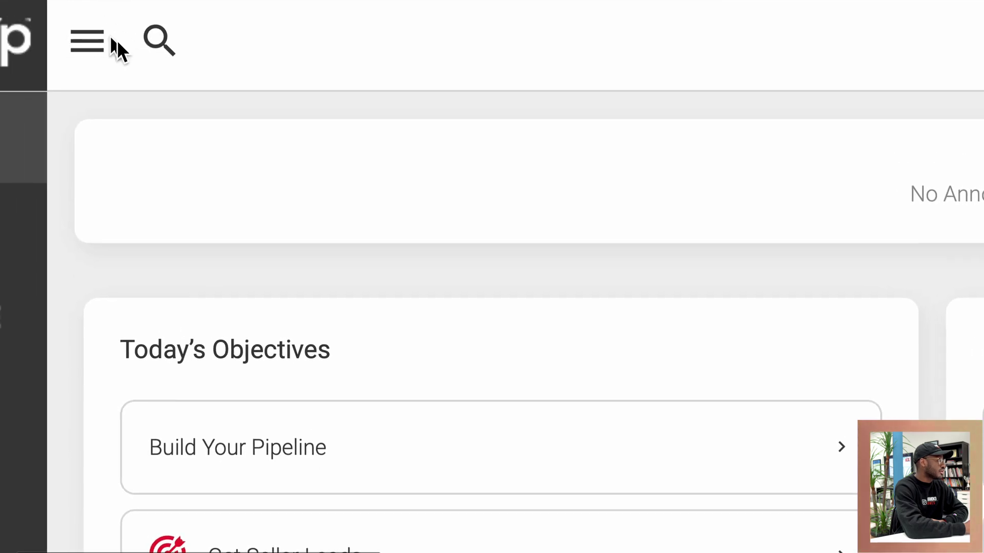
{"action": "left_click", "coordinate": [81, 42]}
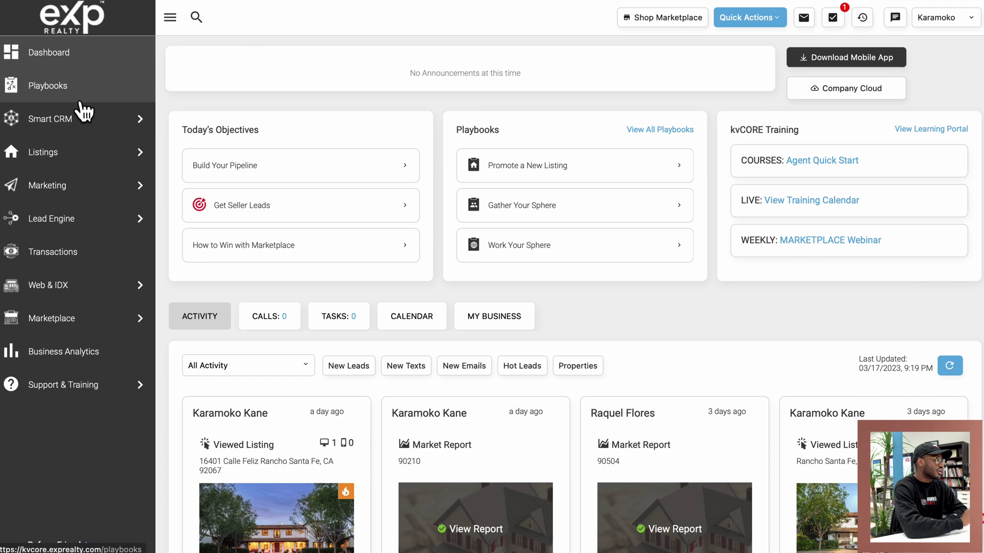
{"action": "left_click", "coordinate": [63, 183]}
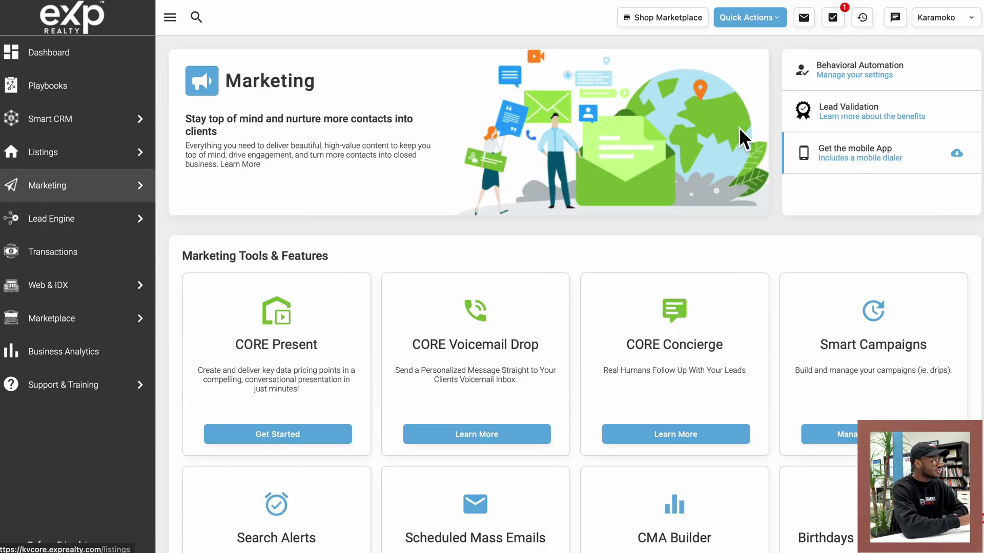
Scroll to Marketing Tools & Features and start the Scheduled Mass Emails tool.
{"action": "scroll", "coordinate": [747, 240], "scroll_direction": "down", "scroll_amount": 4}
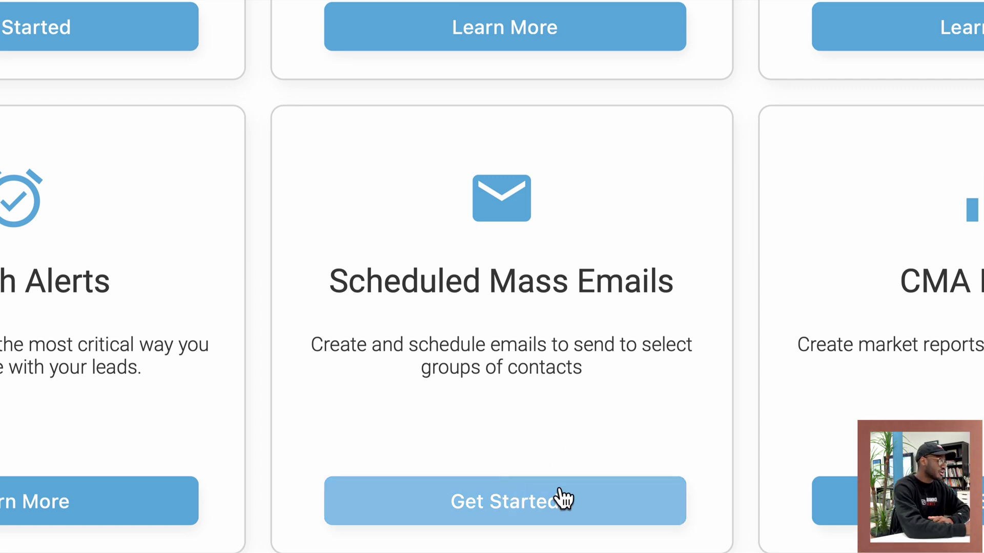
{"action": "left_click", "coordinate": [567, 500]}
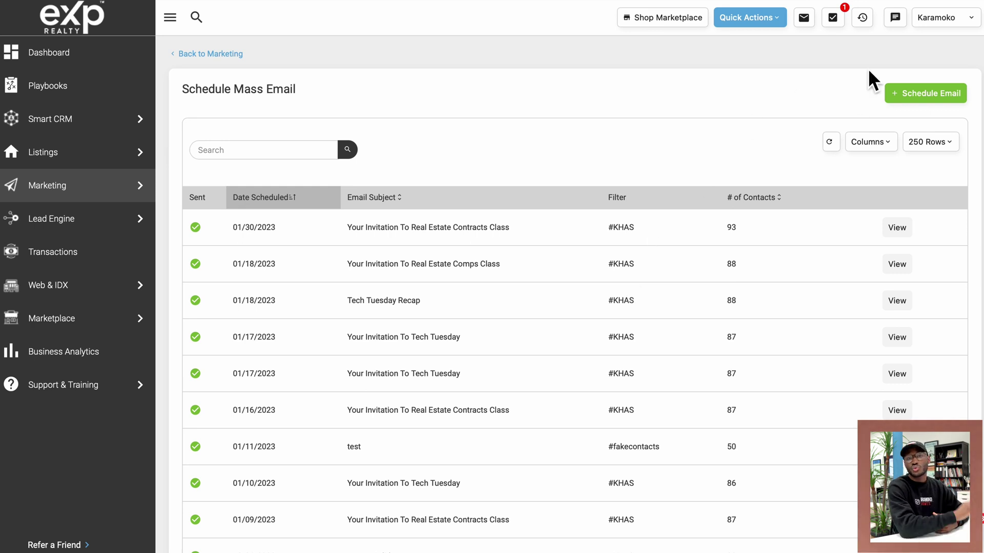
Create a new scheduled email with the + Schedule Email button.
{"action": "left_click", "coordinate": [932, 93]}
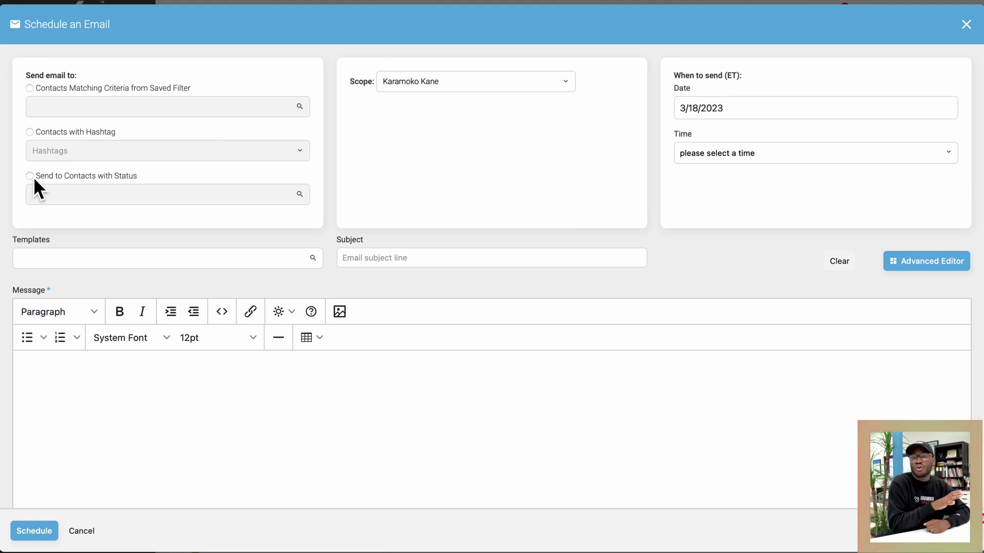
Address the email to contacts tagged with the Friends&Family hashtag.
{"action": "left_click", "coordinate": [153, 153]}
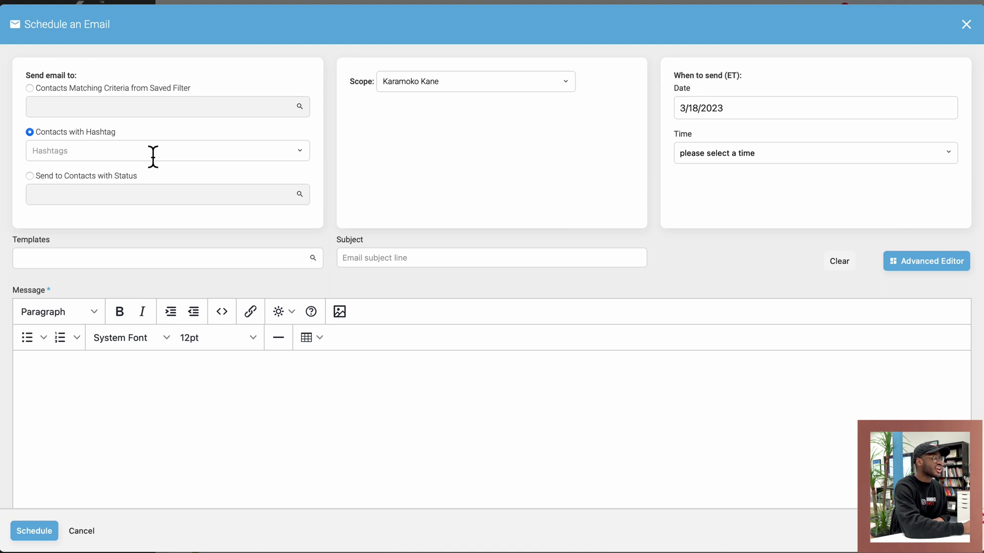
{"action": "left_click", "coordinate": [109, 151]}
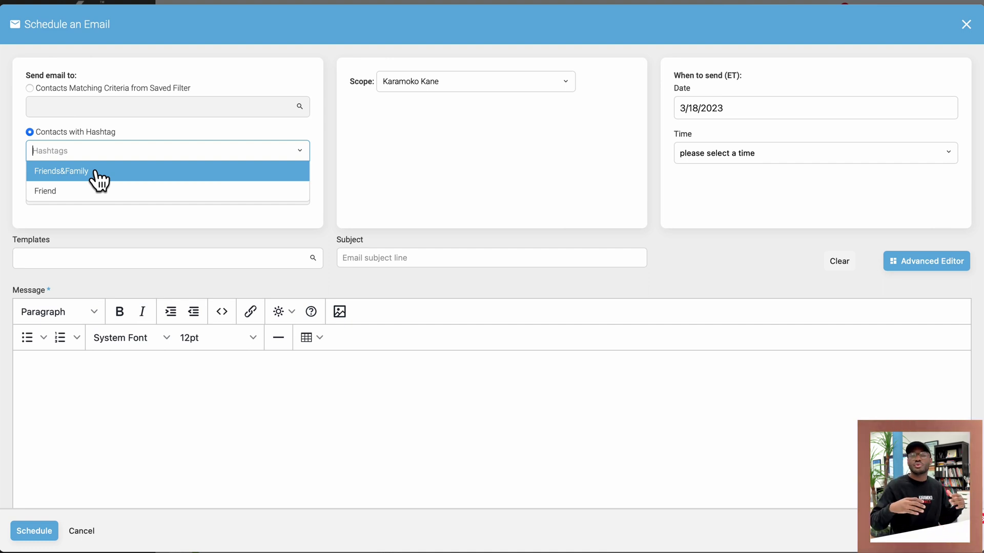
{"action": "left_click", "coordinate": [99, 177]}
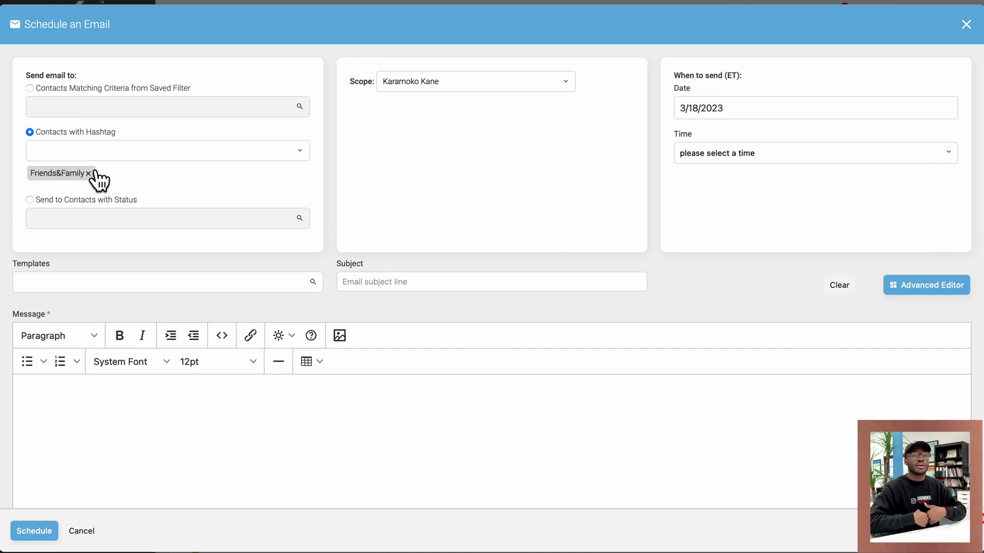
Switch recipients to the All Contacts saved filter instead of the hashtag.
{"action": "left_click", "coordinate": [32, 93]}
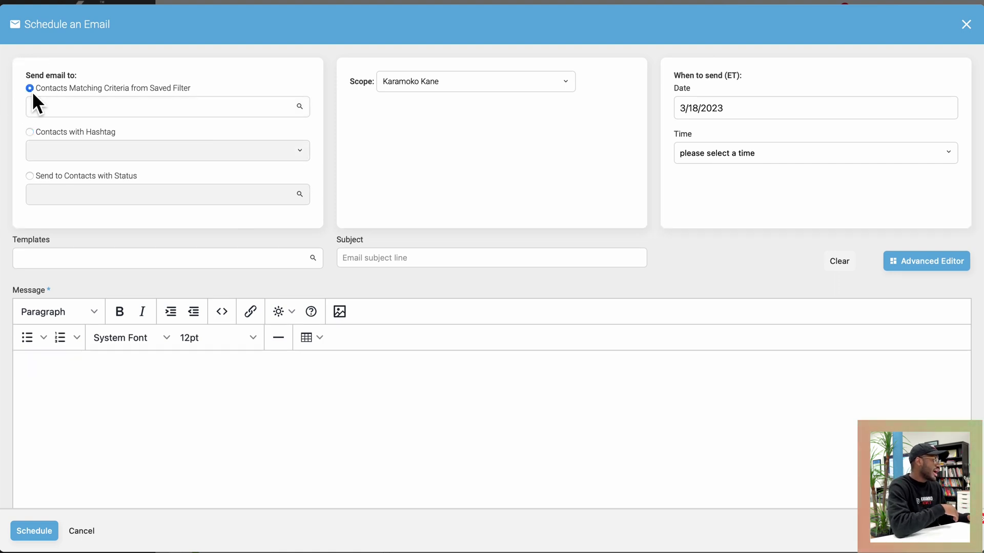
{"action": "left_click", "coordinate": [50, 107]}
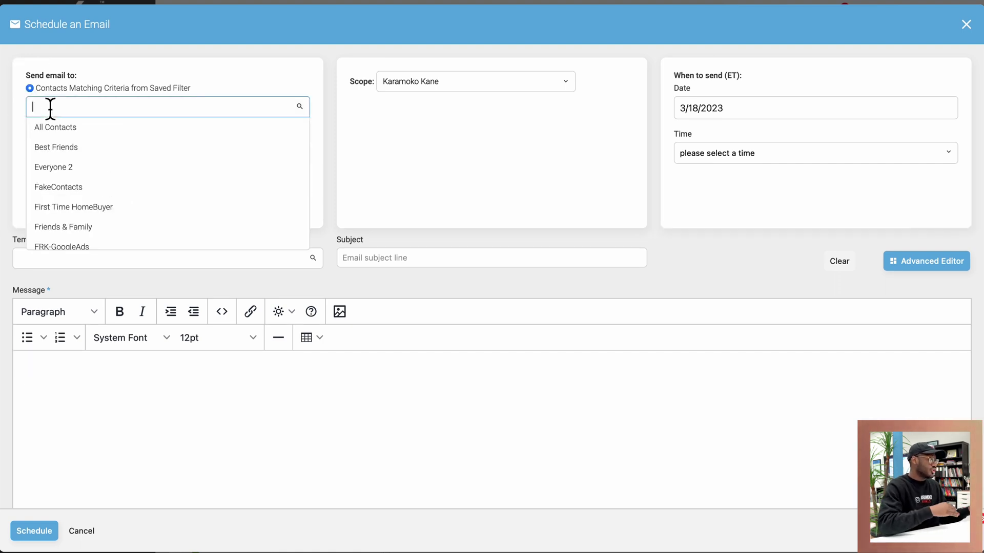
{"action": "left_click", "coordinate": [66, 137]}
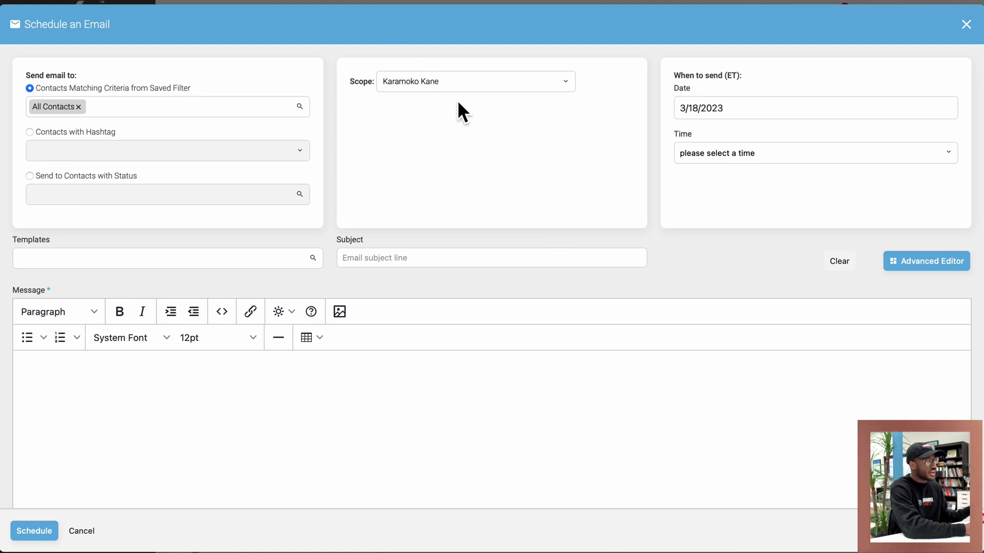
{"action": "left_click", "coordinate": [523, 90]}
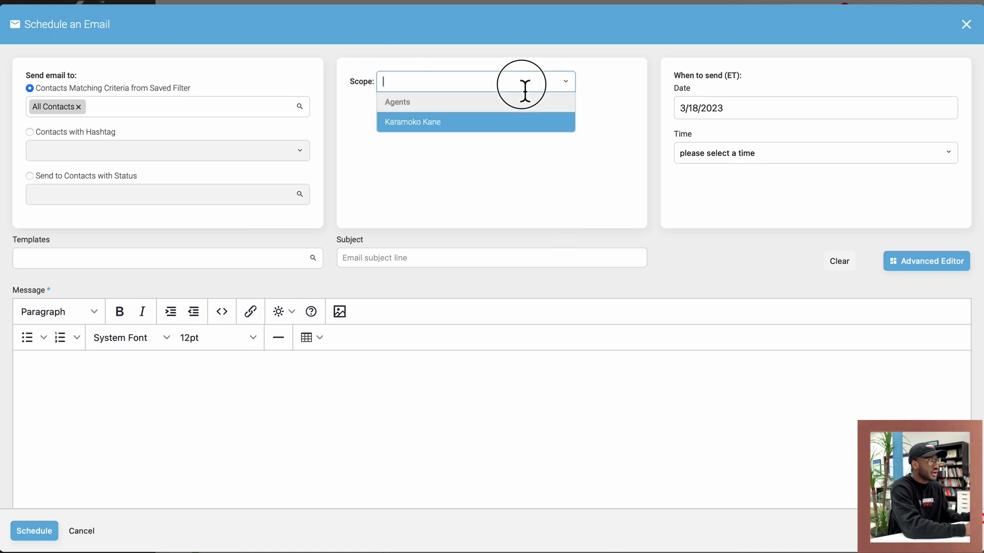
{"action": "left_click", "coordinate": [450, 123]}
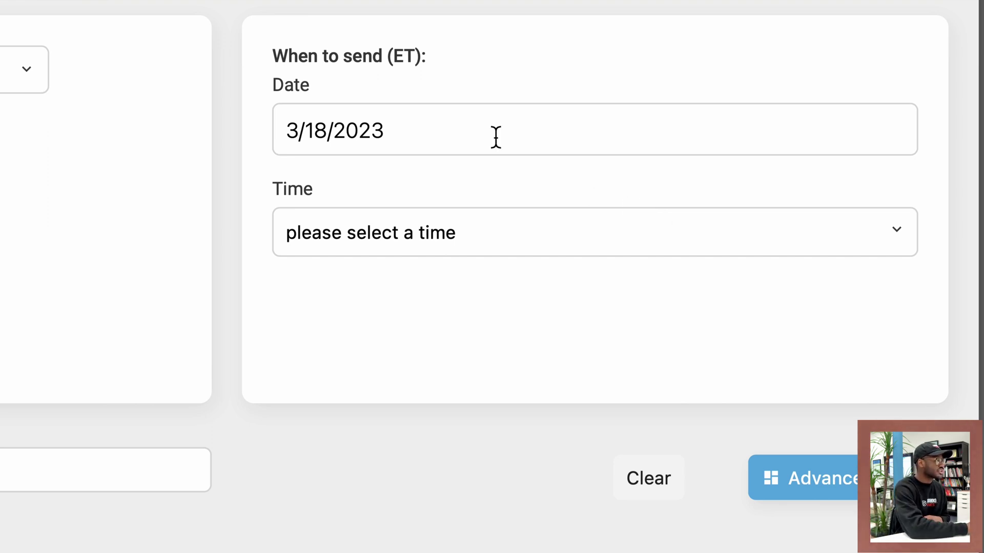
Set the send time to 2:00 pm ET on 3/18/2023.
{"action": "left_click_drag", "start_coordinate": [423, 56], "coordinate": [393, 60]}
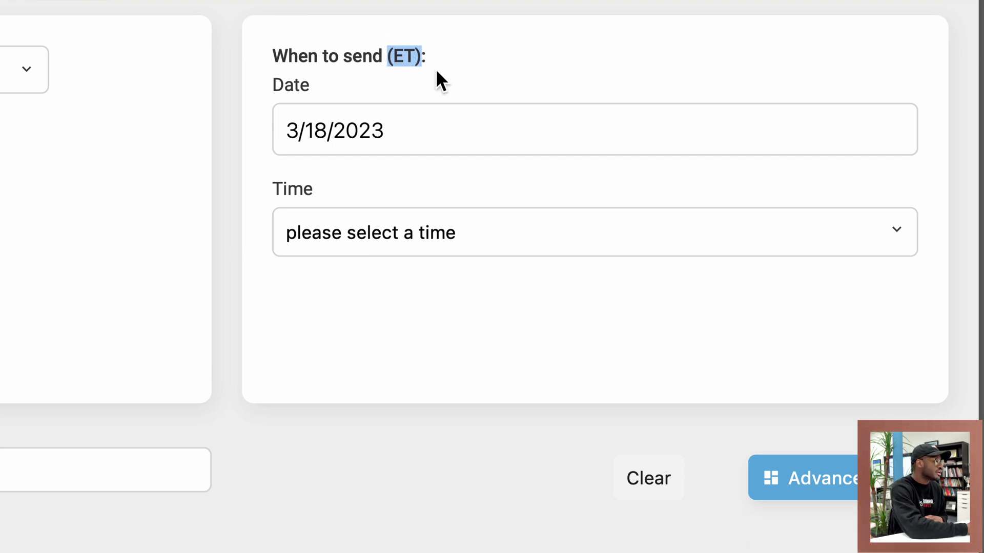
{"action": "left_click", "coordinate": [416, 62]}
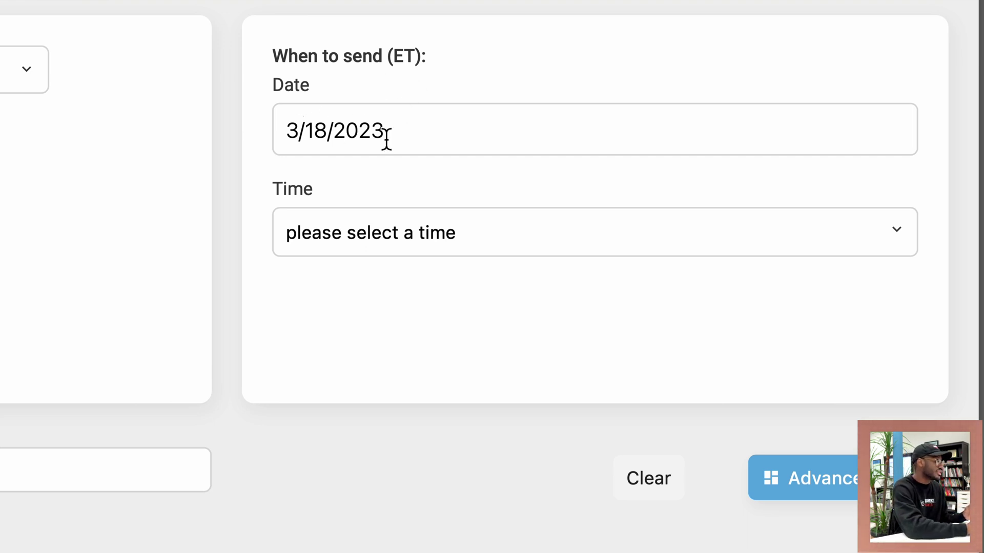
{"action": "left_click", "coordinate": [456, 241]}
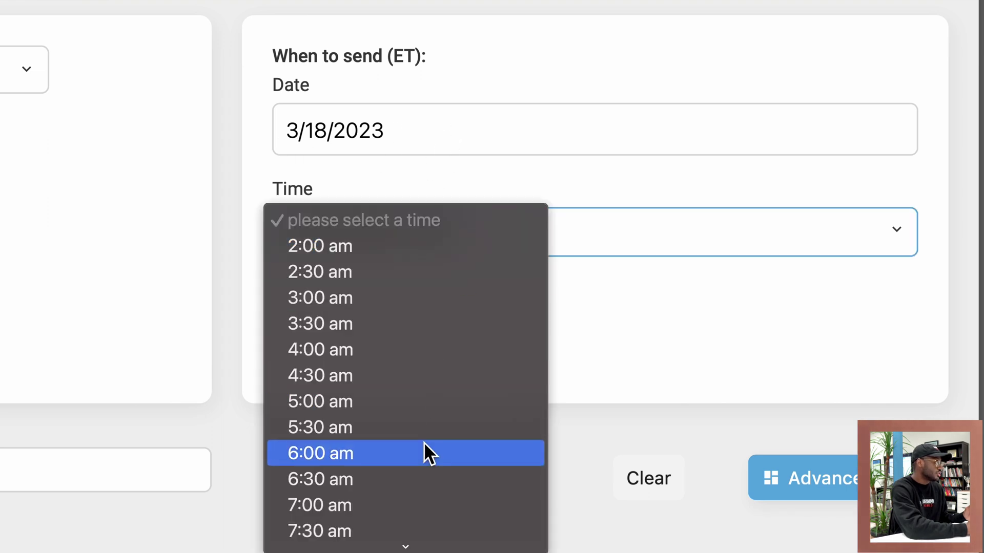
{"action": "scroll", "coordinate": [423, 453], "scroll_direction": "down", "scroll_amount": 10}
{"action": "left_click", "coordinate": [440, 225]}
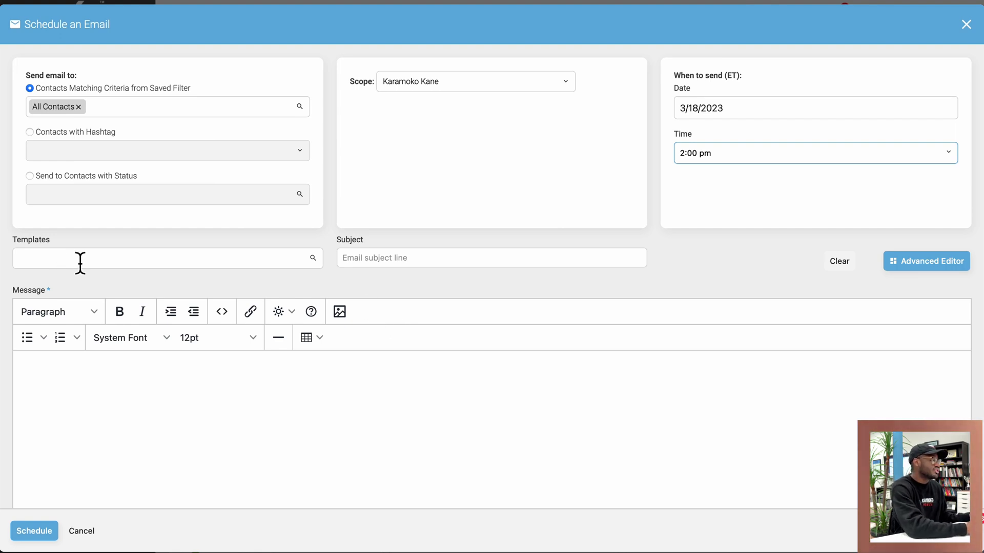
{"action": "left_click", "coordinate": [405, 259]}
{"action": "left_click", "coordinate": [694, 290]}
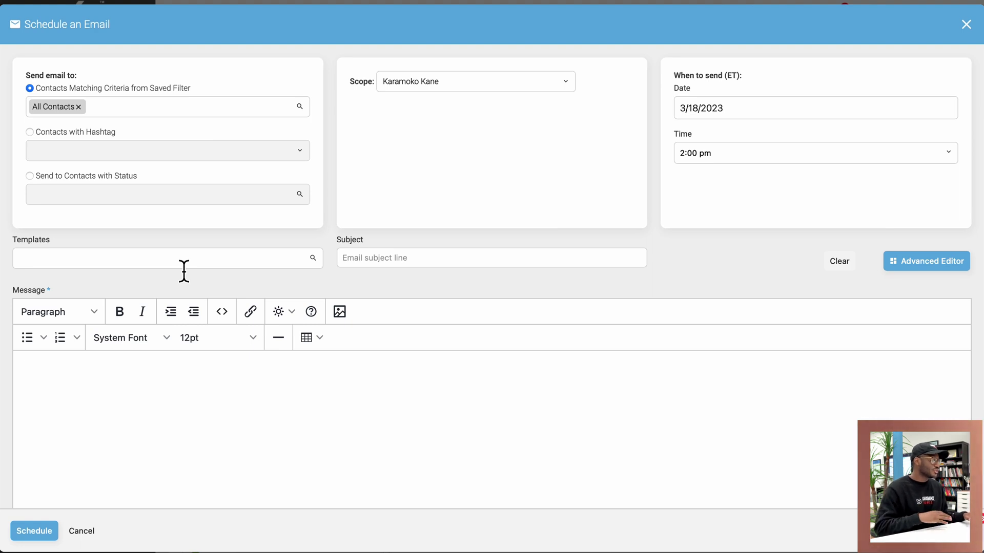
{"action": "left_click", "coordinate": [248, 400]}
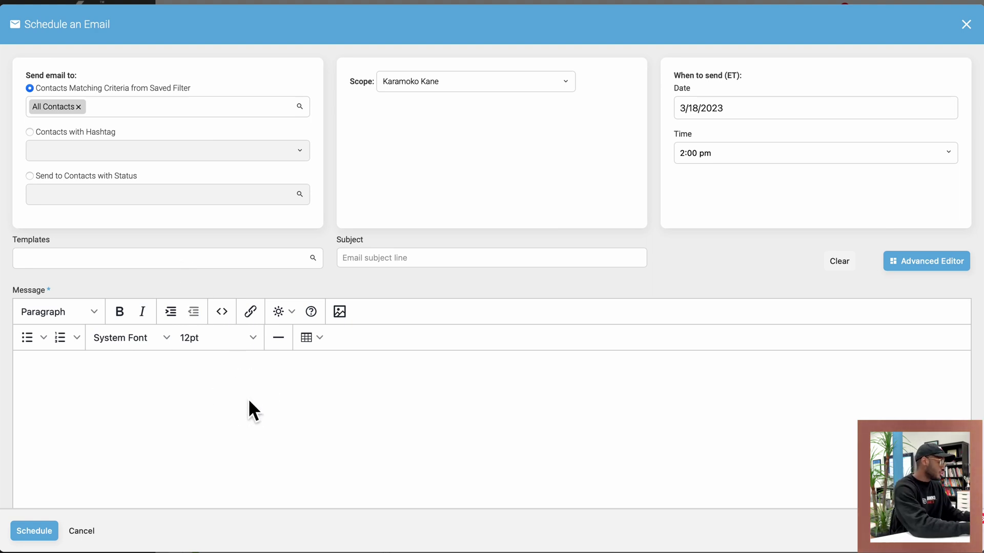
{"action": "type", "text": "libvwevnwo;nvwoe[nvw[eonvweovnwo'[envw['oeinvweonv"}
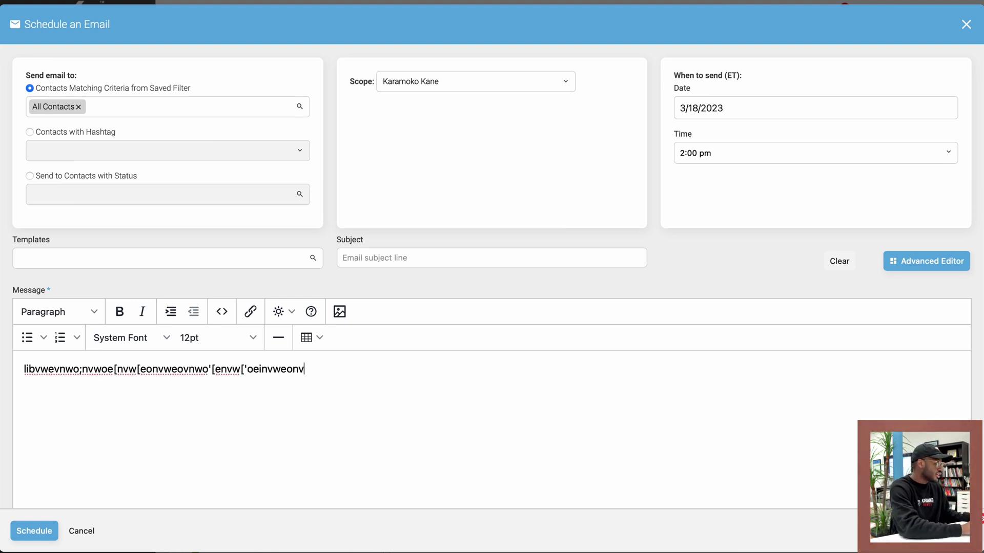
{"action": "left_click_drag", "start_coordinate": [346, 383], "coordinate": [4, 368]}
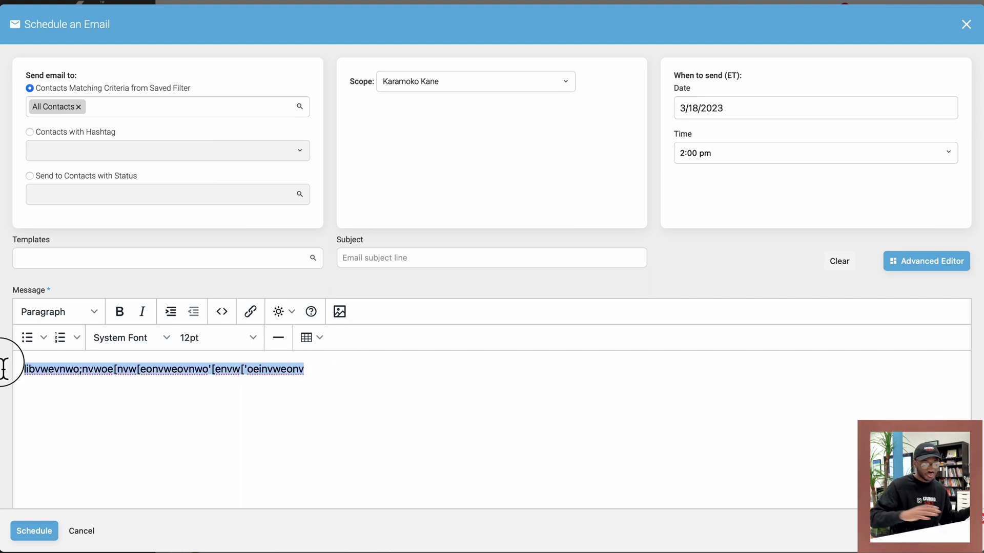
{"action": "key", "text": "BackSpace"}
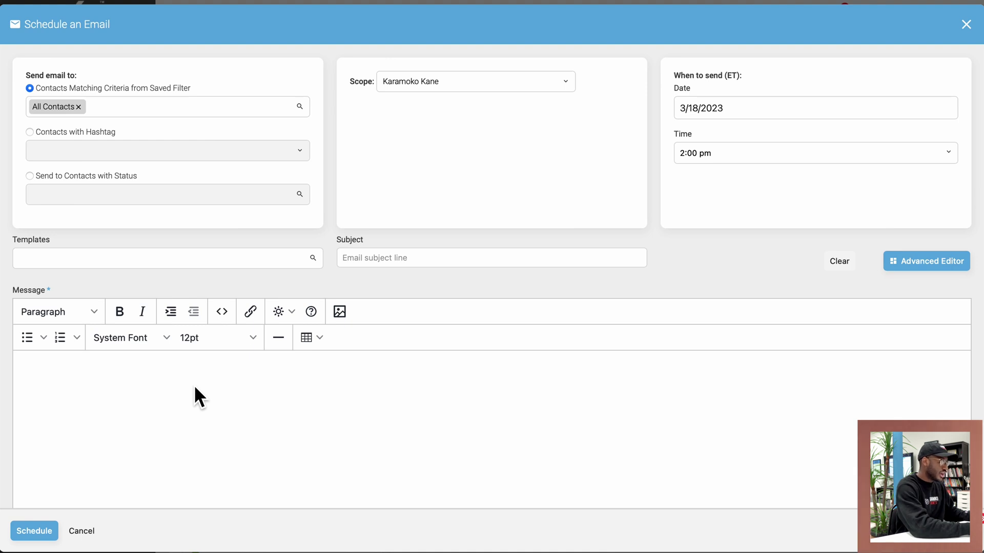
Start the message with 'Hey', deleting the hard-coded name typed after it.
{"action": "type", "text": "Hey "}
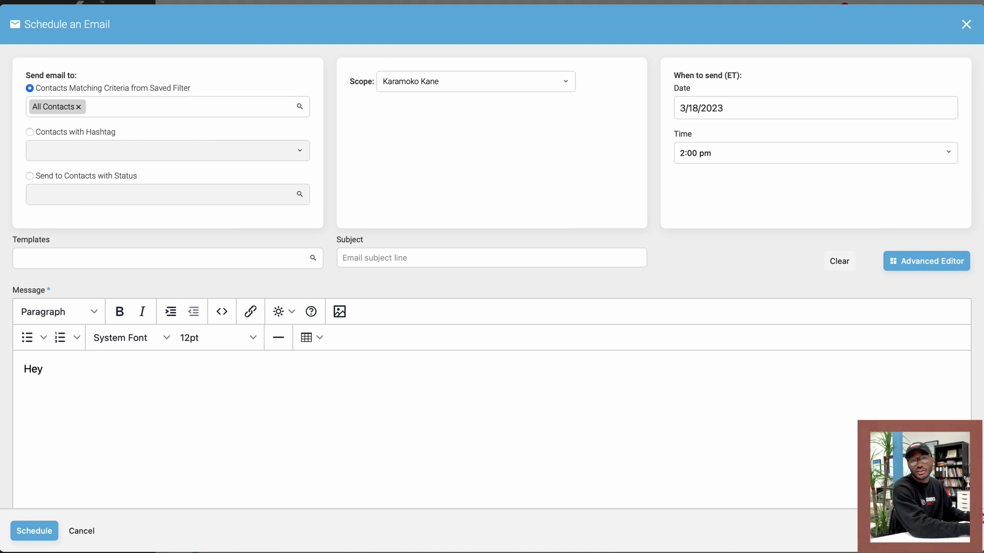
{"action": "type", "text": "Jo"}
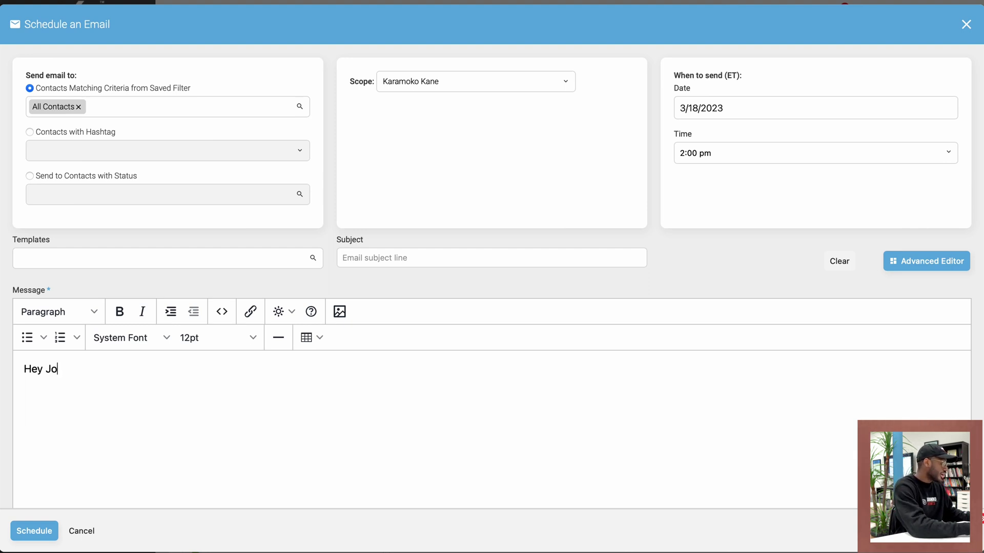
{"action": "type", "text": "hn"}
{"action": "key", "text": "BackSpace"}
{"action": "key", "text": "BackSpace"}
{"action": "key", "text": "BackSpace"}
{"action": "key", "text": "BackSpace"}
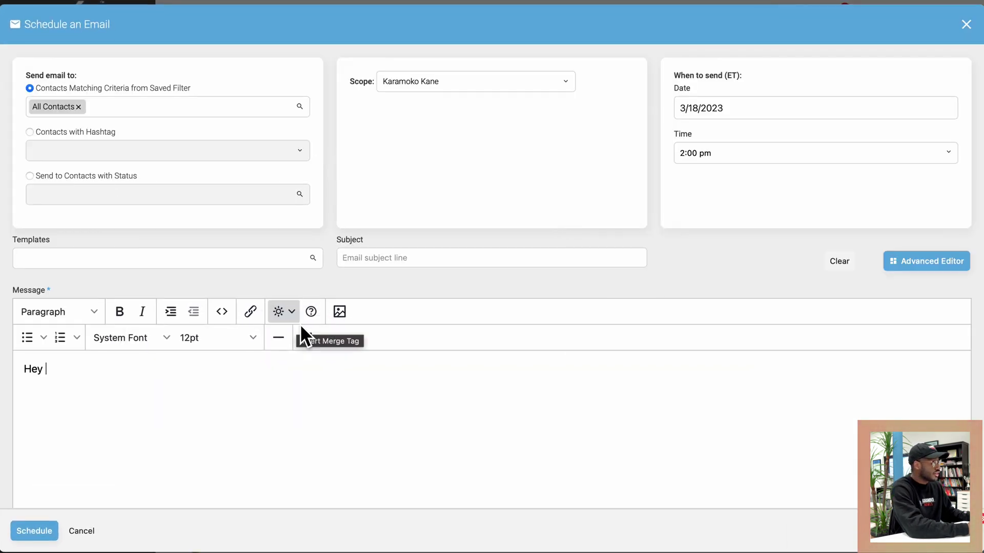
Insert the Lead > Full Name merge tag so the greeting reads 'Hey {full_name}'.
{"action": "left_click", "coordinate": [294, 317]}
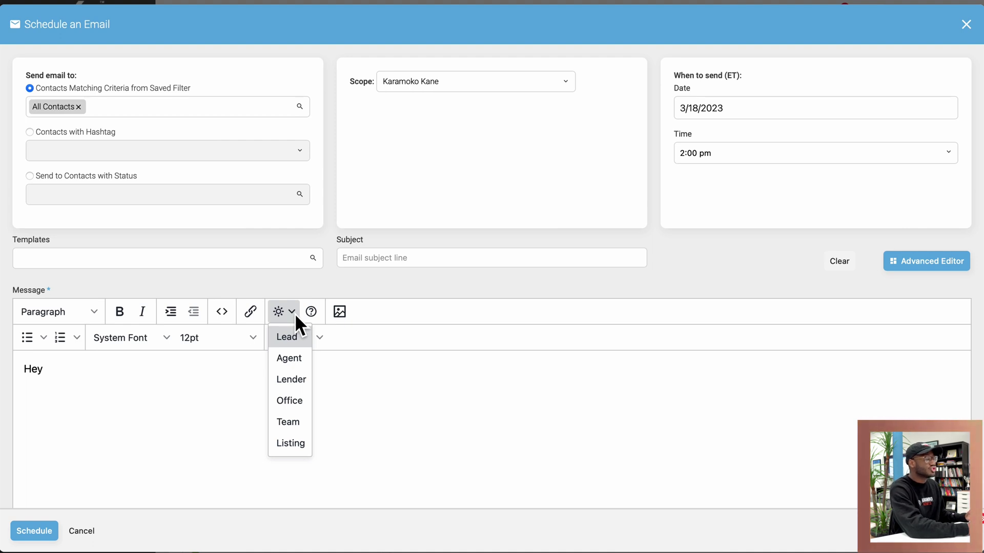
{"action": "mouse_move", "coordinate": [288, 338]}
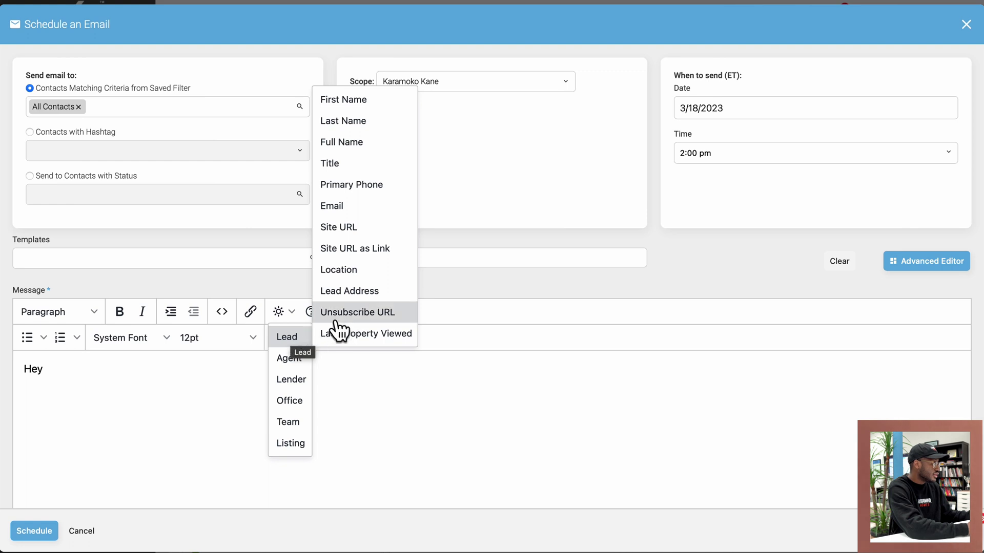
{"action": "left_click", "coordinate": [288, 341]}
{"action": "left_click", "coordinate": [280, 317]}
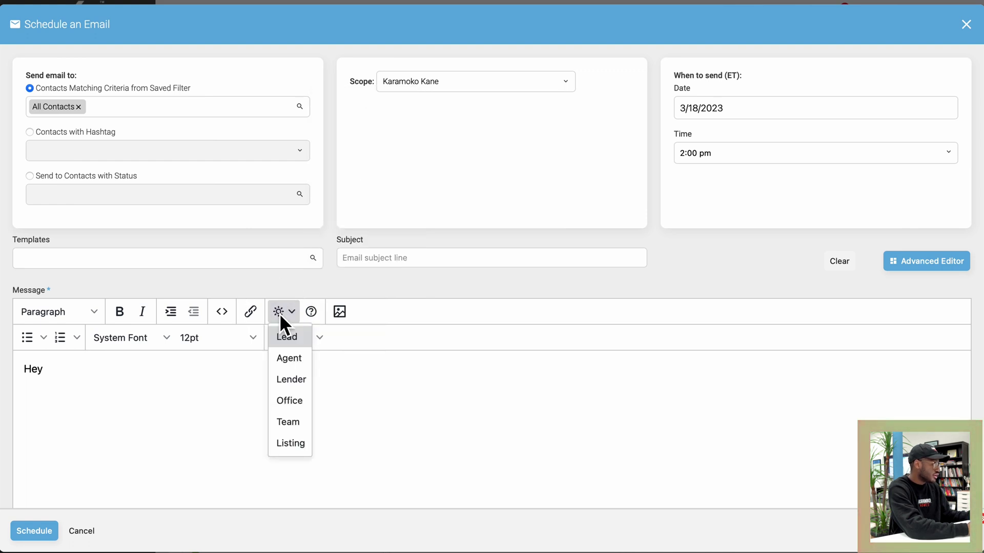
{"action": "mouse_move", "coordinate": [285, 342]}
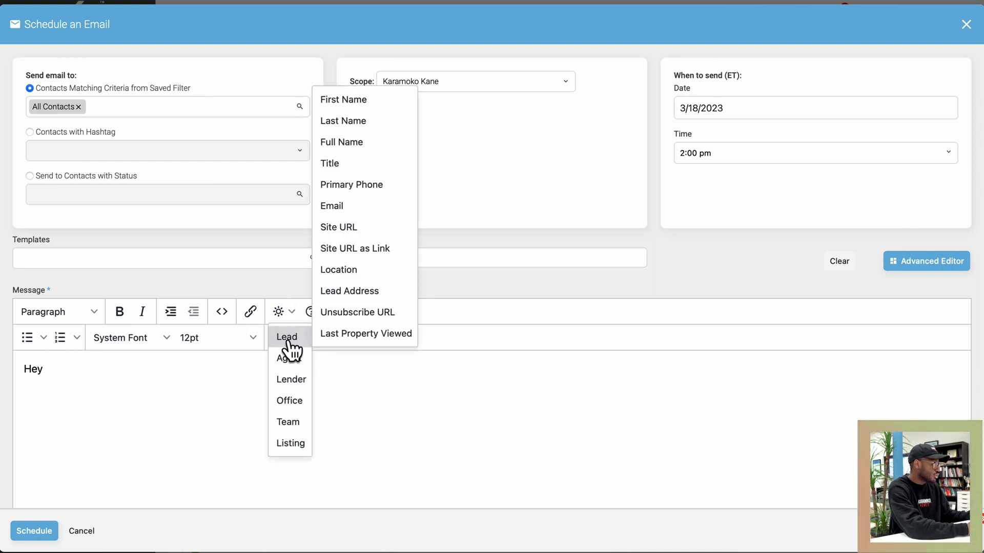
{"action": "left_click", "coordinate": [352, 144]}
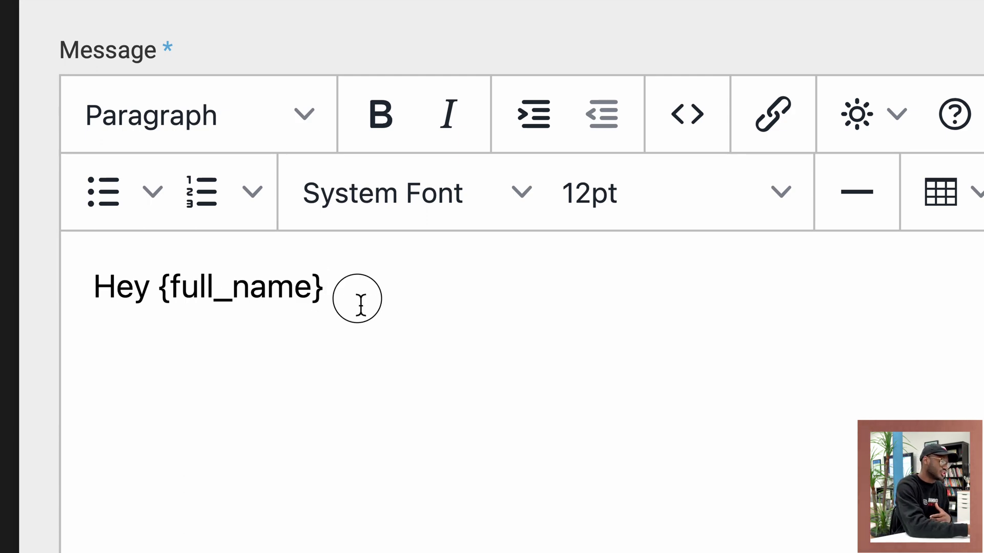
Replace {full_name} with the Lead > First Name tag, add a comma and a new line.
{"action": "left_click_drag", "start_coordinate": [358, 301], "coordinate": [163, 288]}
{"action": "key", "text": "BackSpace"}
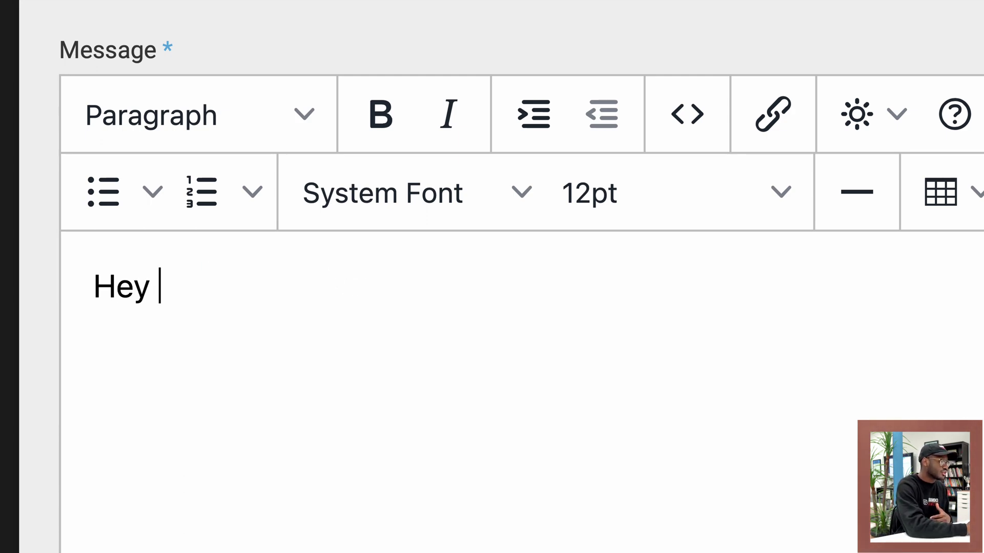
{"action": "left_click", "coordinate": [860, 132]}
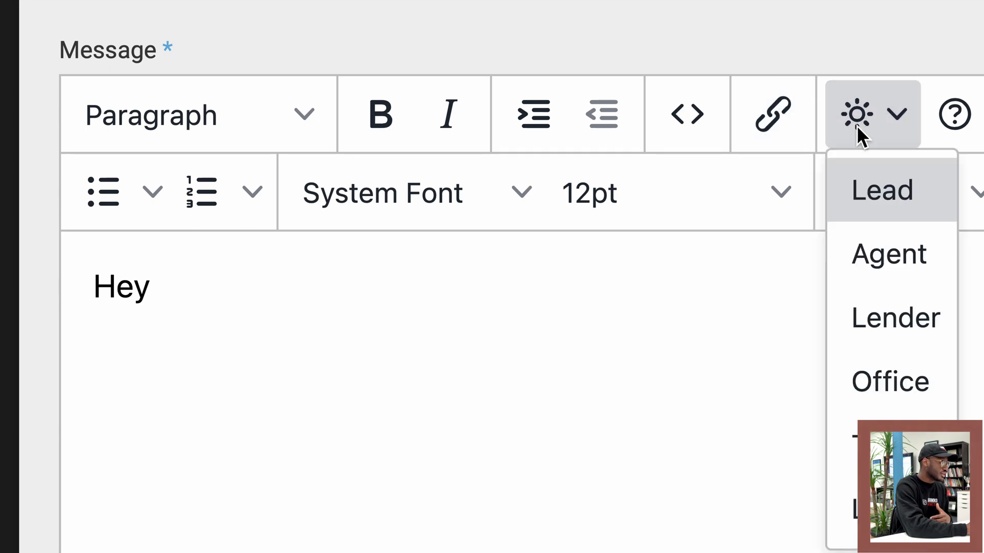
{"action": "mouse_move", "coordinate": [870, 191]}
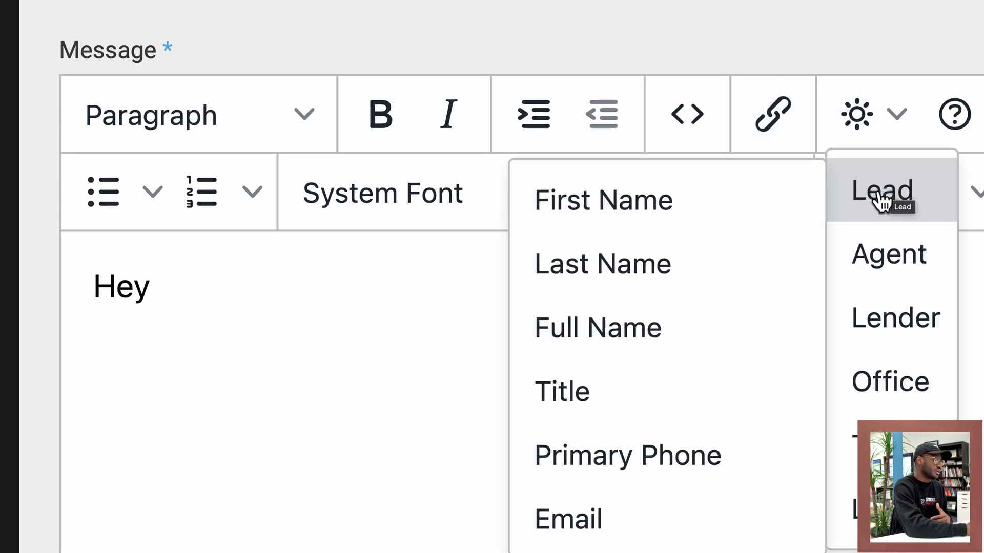
{"action": "left_click", "coordinate": [641, 210]}
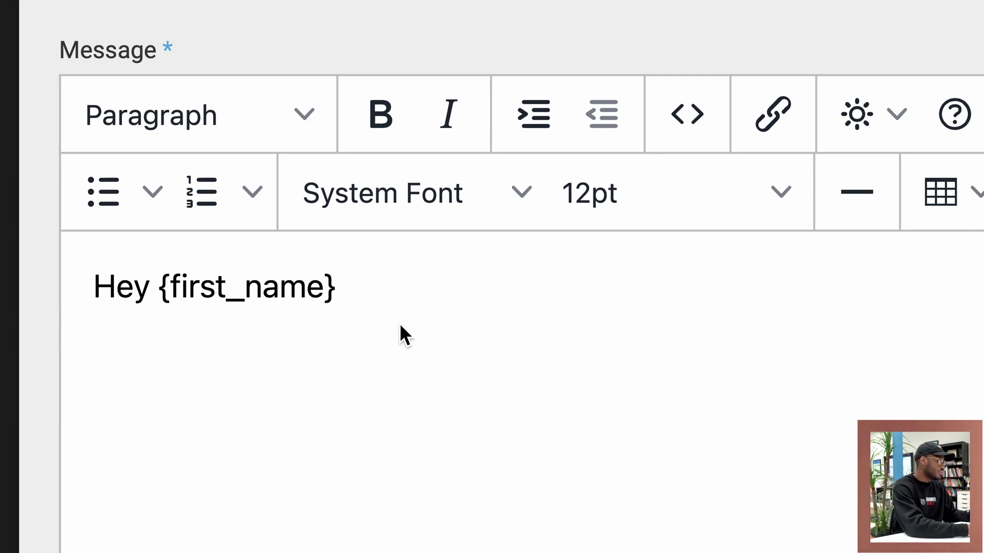
{"action": "type", "text": ","}
{"action": "key", "text": "Return"}
{"action": "key", "text": "Return"}
Browse the Agent merge fields in the merge-tag menu.
{"action": "left_click", "coordinate": [839, 124]}
{"action": "mouse_move", "coordinate": [871, 193]}
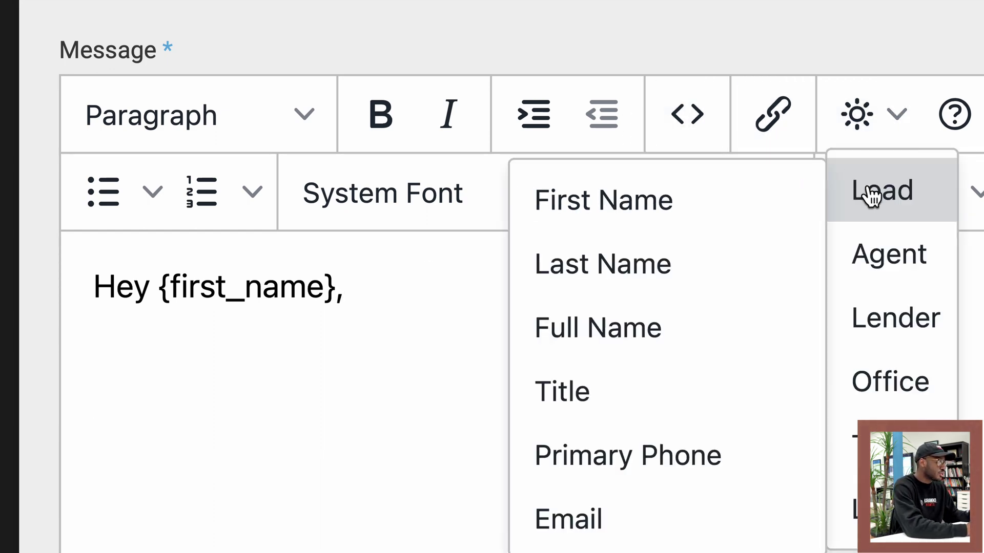
{"action": "scroll", "coordinate": [631, 407], "scroll_direction": "down", "scroll_amount": 3}
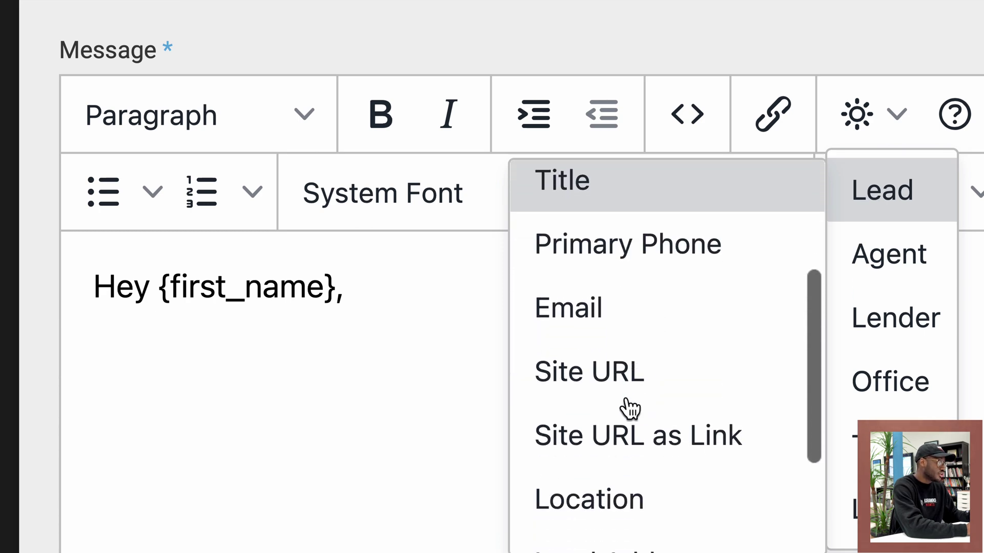
{"action": "scroll", "coordinate": [684, 328], "scroll_direction": "down", "scroll_amount": 4}
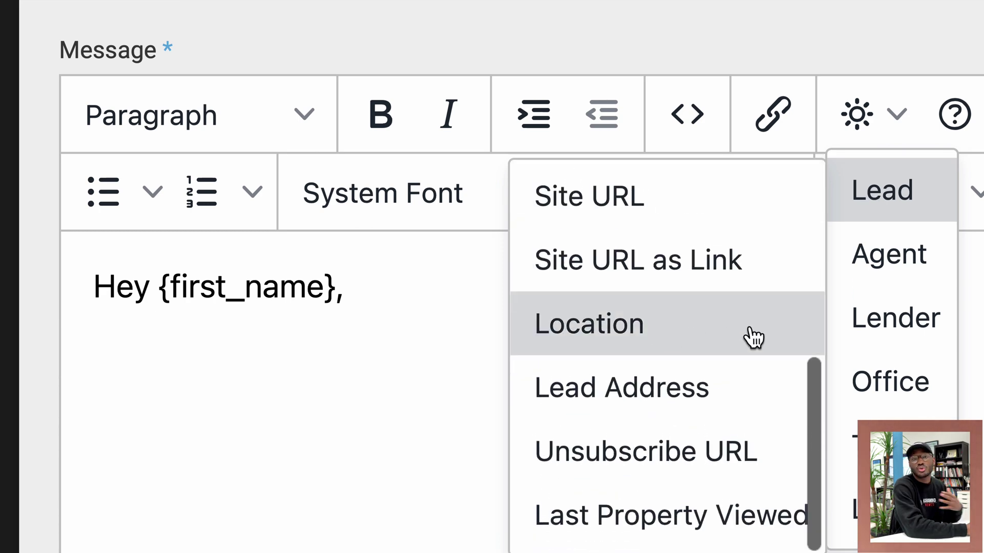
{"action": "mouse_move", "coordinate": [883, 257]}
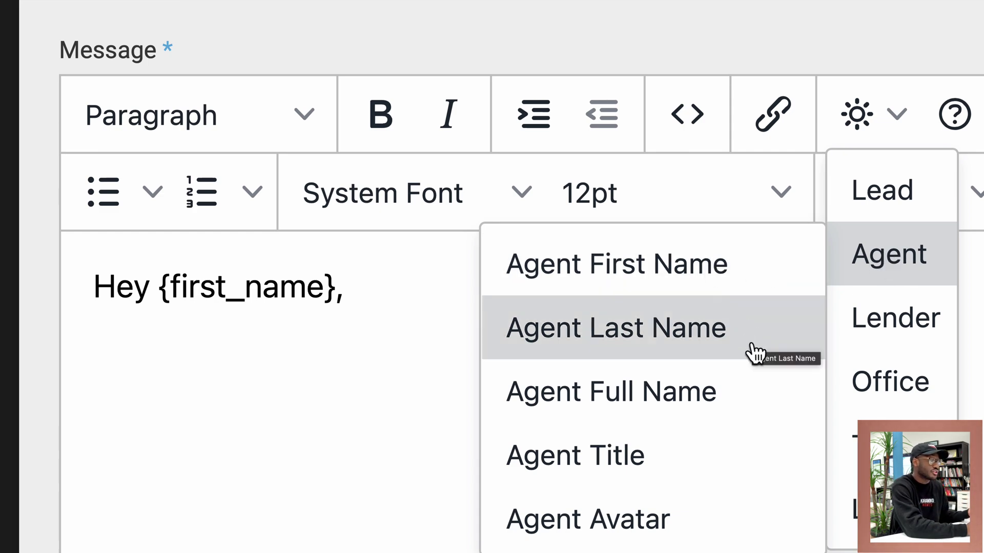
{"action": "scroll", "coordinate": [748, 351], "scroll_direction": "down", "scroll_amount": 4}
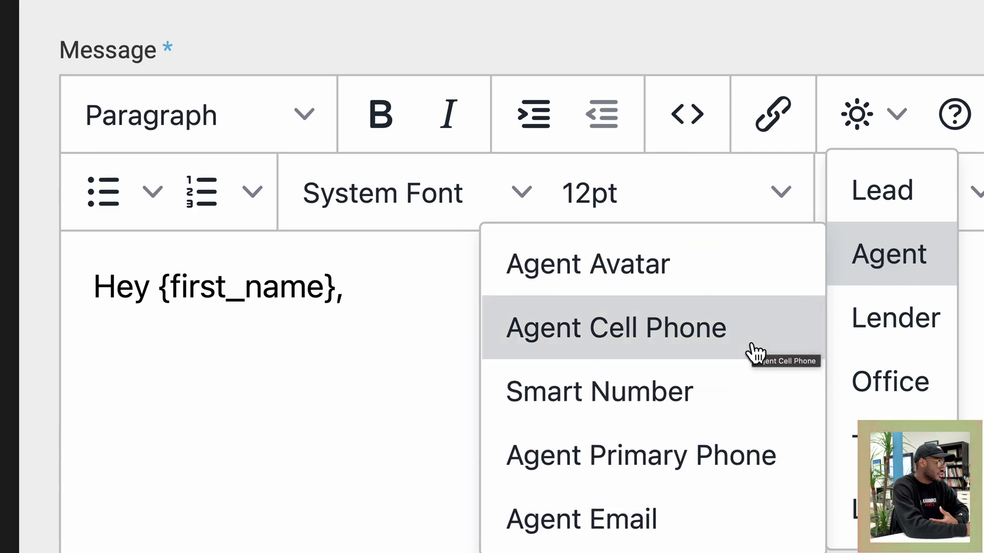
Close the merge-tag menus and go via Dashboard to the Smart CRM contacts list.
{"action": "left_click", "coordinate": [347, 377]}
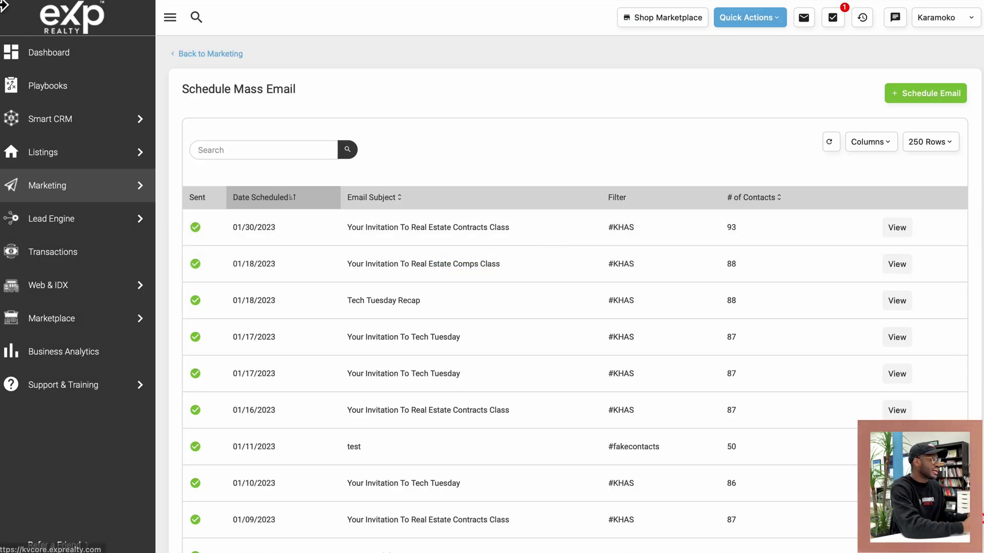
{"action": "mouse_move", "coordinate": [88, 129]}
{"action": "left_click", "coordinate": [43, 55]}
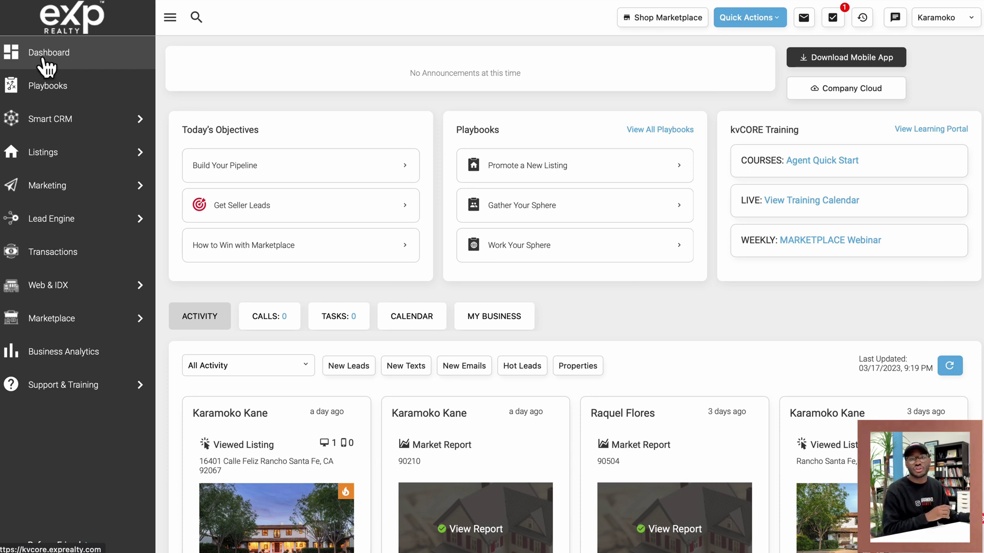
{"action": "mouse_move", "coordinate": [55, 135]}
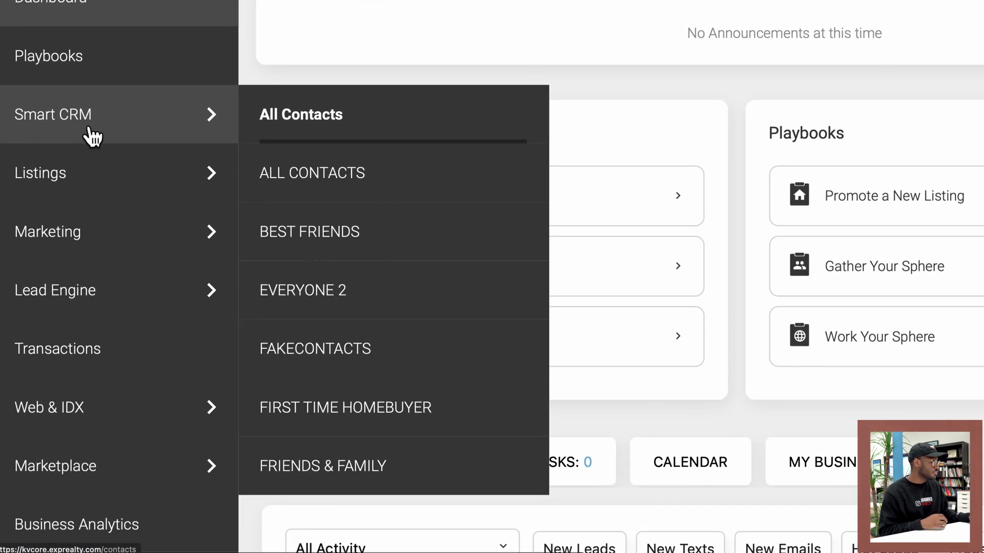
{"action": "left_click", "coordinate": [79, 126]}
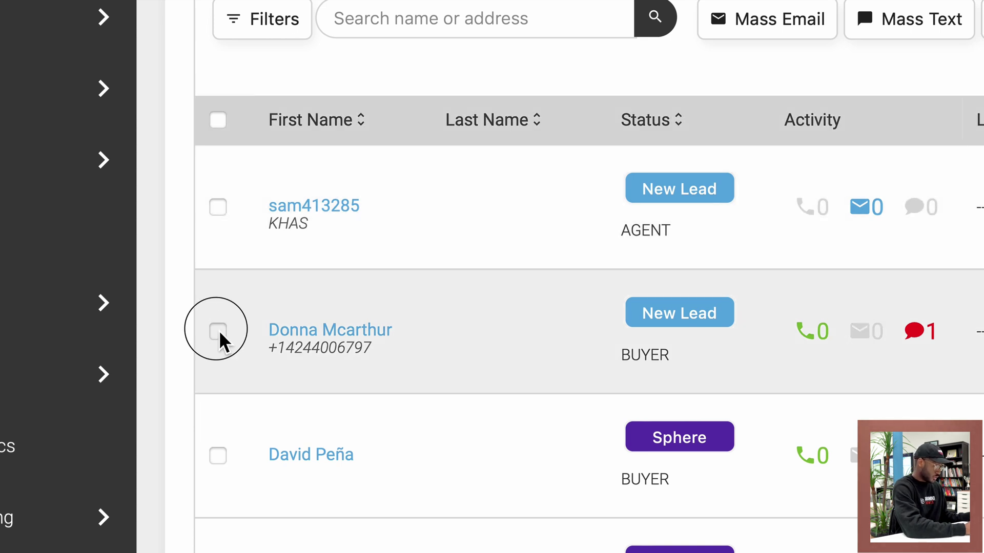
Select the Tracked Call buyer lead and two Sphere buyers in the Smart CRM list.
{"action": "left_click", "coordinate": [220, 330]}
{"action": "scroll", "coordinate": [219, 338], "scroll_direction": "down", "scroll_amount": 8}
{"action": "scroll", "coordinate": [219, 338], "scroll_direction": "up", "scroll_amount": 2}
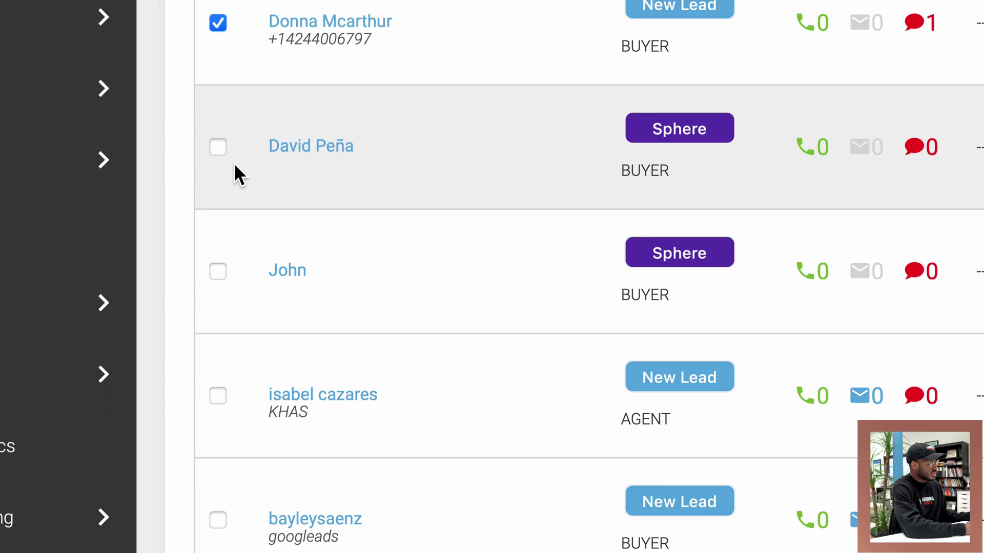
{"action": "left_click", "coordinate": [223, 146]}
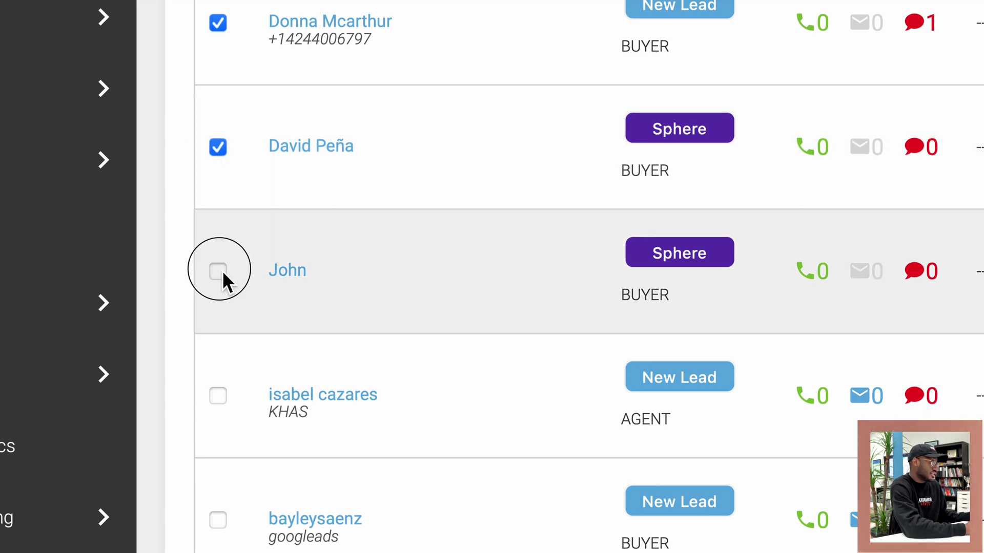
{"action": "left_click", "coordinate": [222, 269]}
Further down, add another buyer, a Sphere contact and the googleads buyer lead.
{"action": "scroll", "coordinate": [277, 351], "scroll_direction": "down", "scroll_amount": 5}
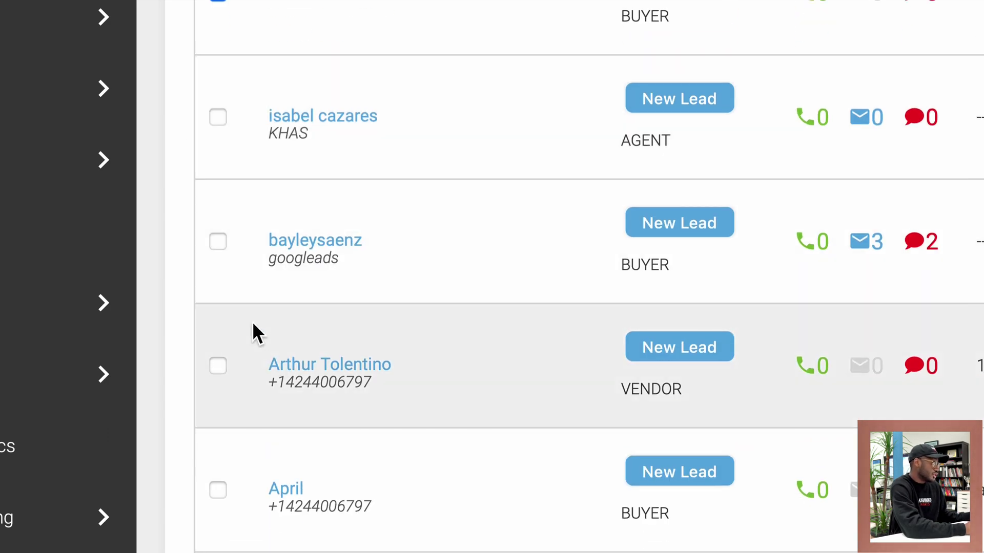
{"action": "scroll", "coordinate": [253, 324], "scroll_direction": "down", "scroll_amount": 1}
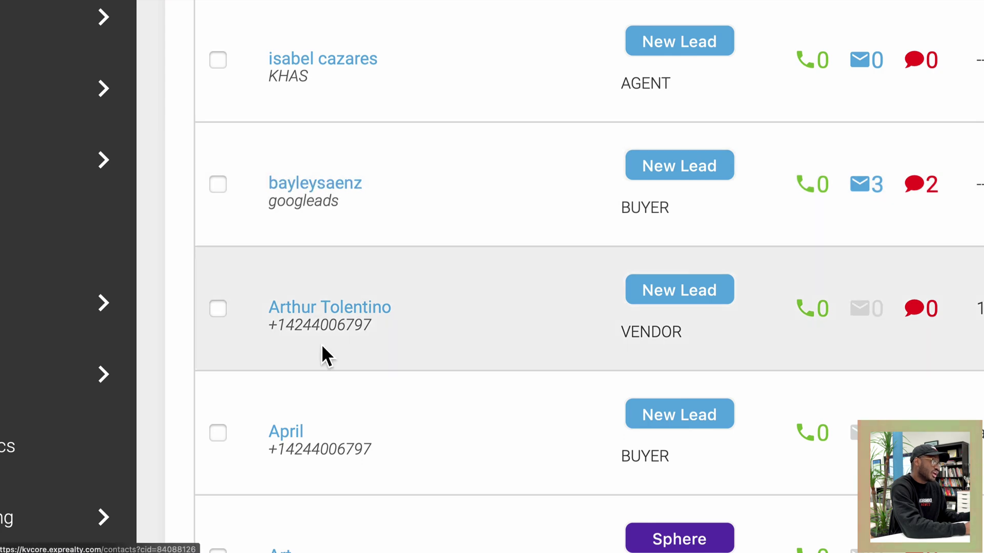
{"action": "scroll", "coordinate": [321, 343], "scroll_direction": "down", "scroll_amount": 4}
{"action": "left_click", "coordinate": [222, 228]}
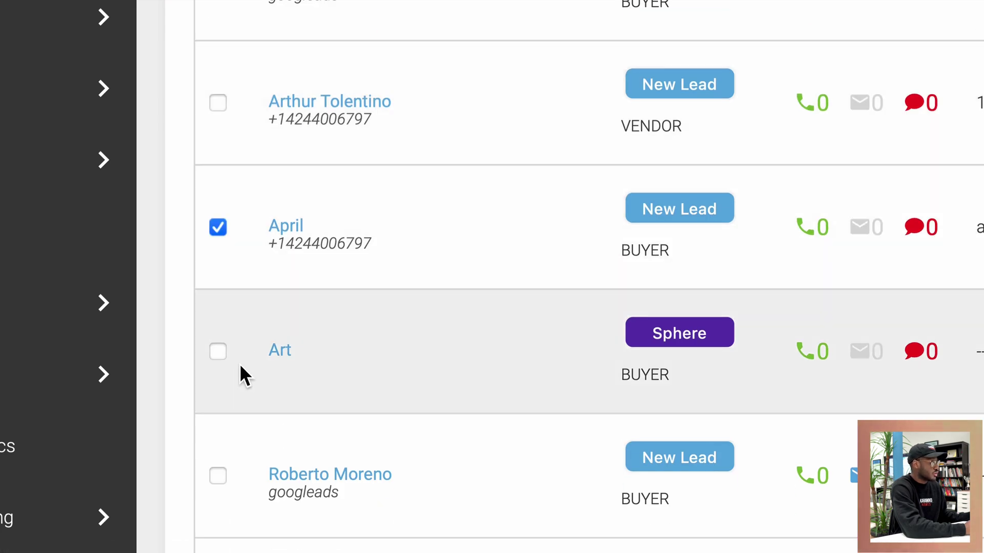
{"action": "left_click", "coordinate": [216, 353]}
{"action": "left_click", "coordinate": [219, 478]}
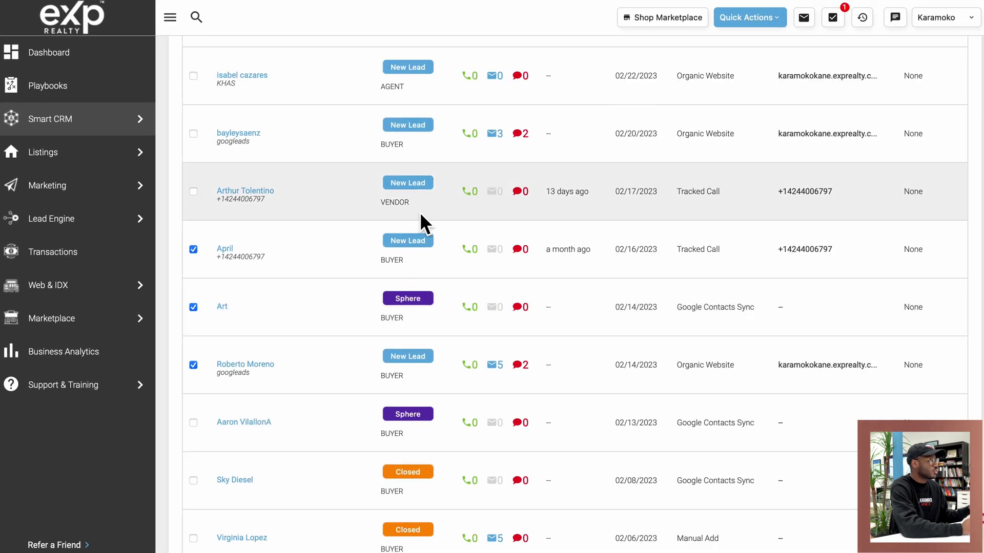
{"action": "scroll", "coordinate": [705, 146], "scroll_direction": "up", "scroll_amount": 5}
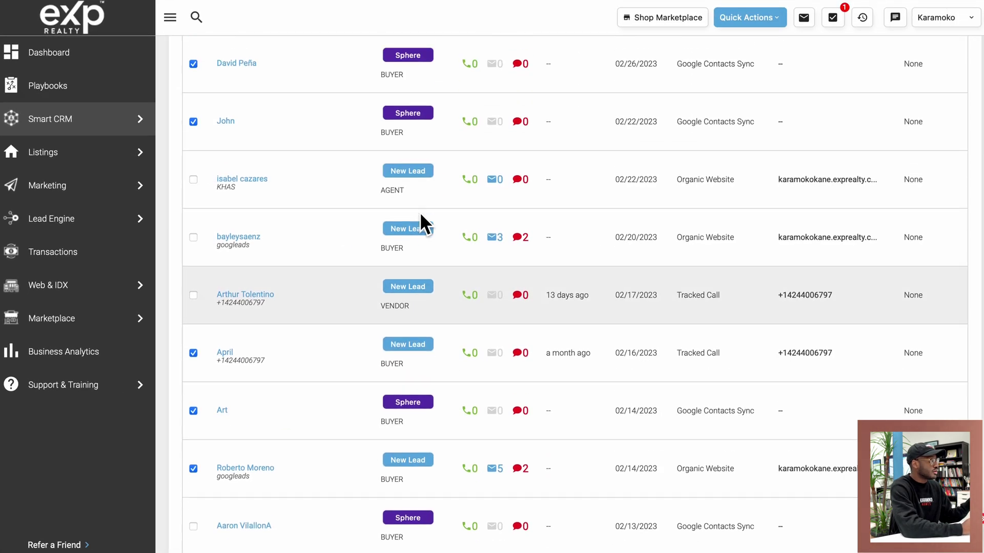
{"action": "scroll", "coordinate": [420, 212], "scroll_direction": "up", "scroll_amount": 4}
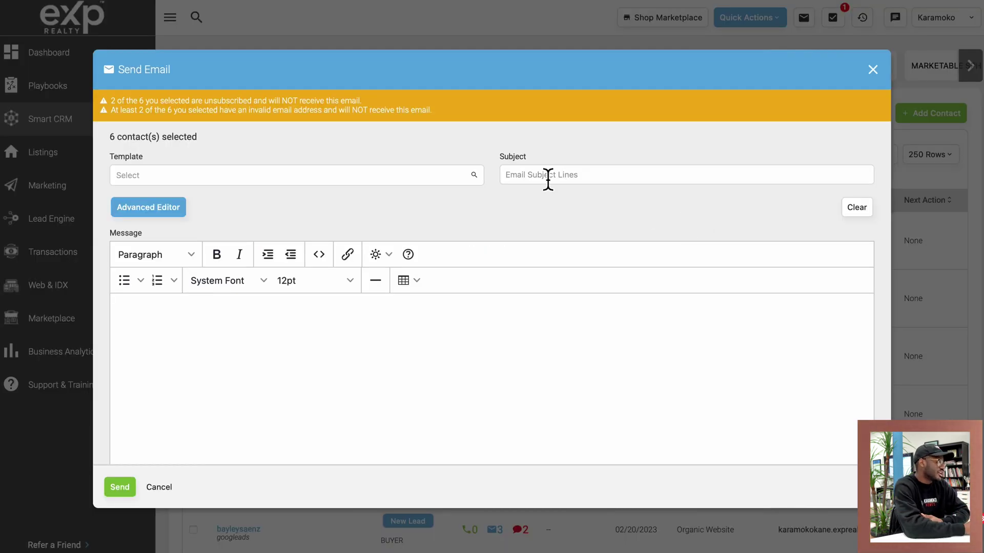
Insert the Lead {first_name} merge tag into the message body, leaving the subject empty.
{"action": "left_click", "coordinate": [618, 177]}
{"action": "left_click", "coordinate": [369, 359]}
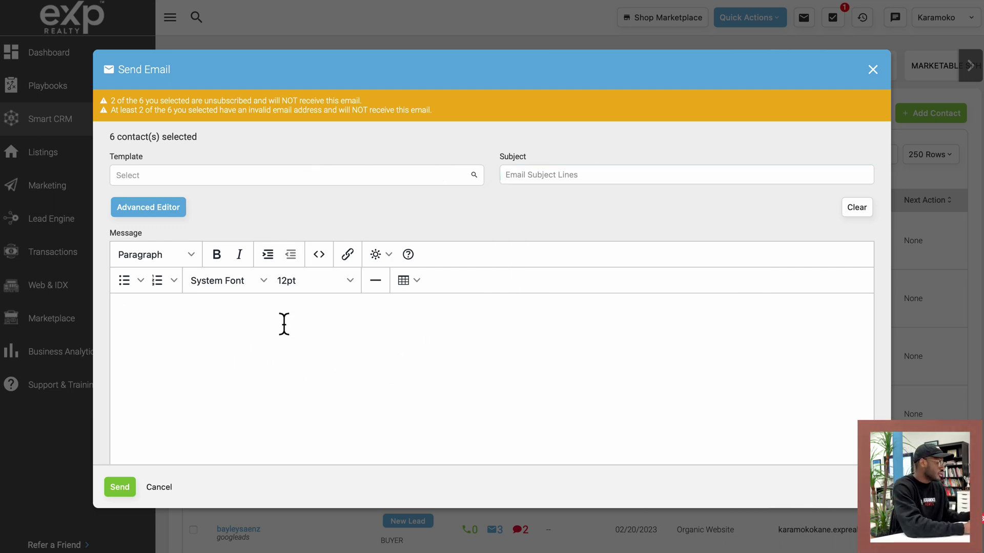
{"action": "left_click", "coordinate": [382, 256]}
{"action": "mouse_move", "coordinate": [392, 279]}
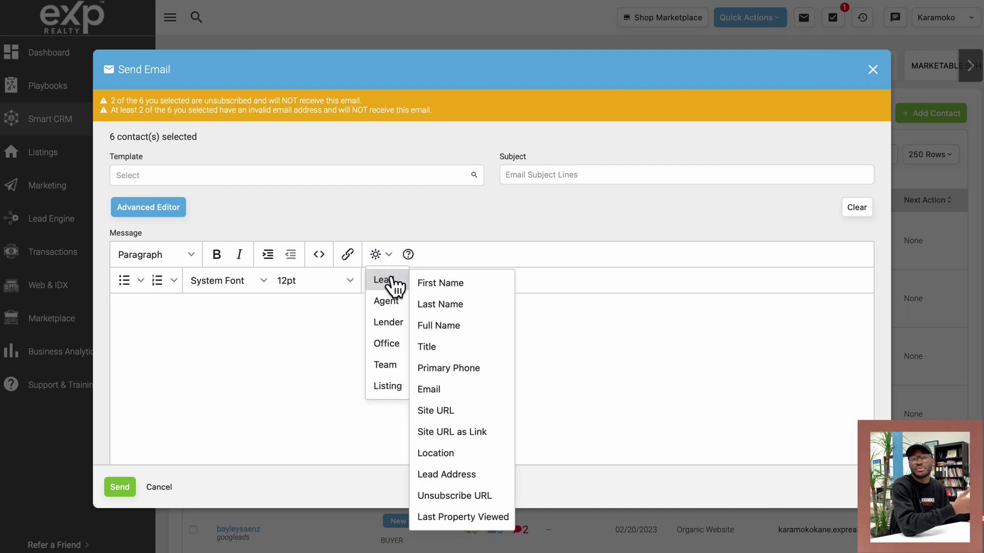
{"action": "left_click", "coordinate": [437, 283]}
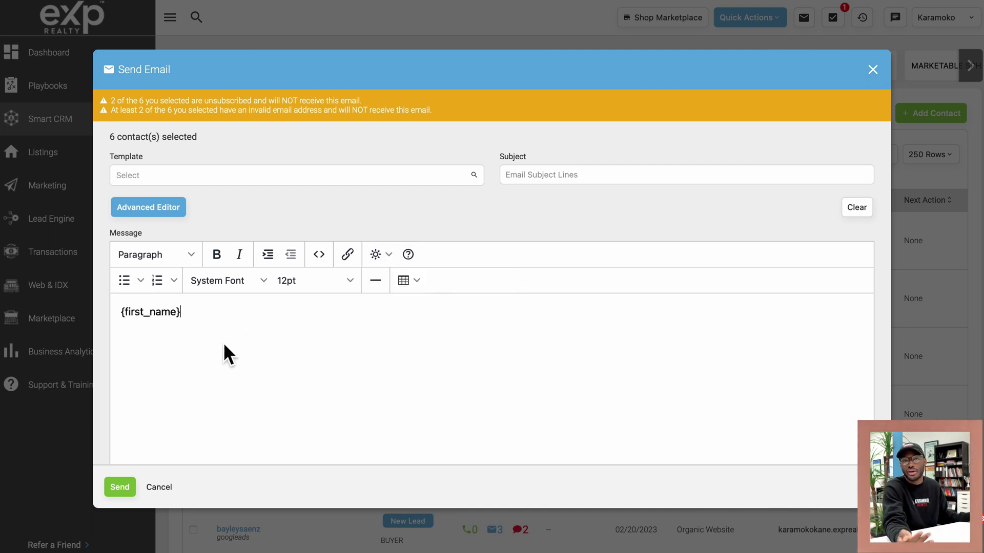